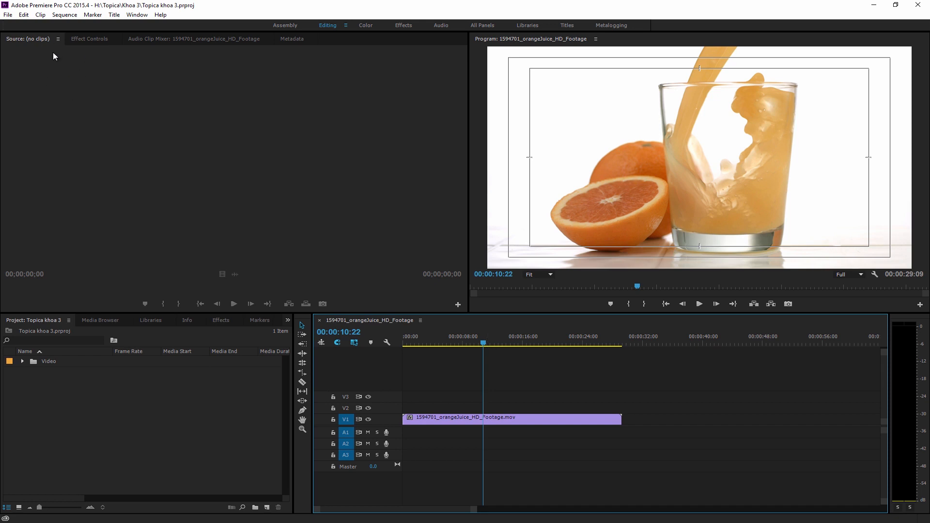
Start a new project and review its General, Scratch Disks and Ingest Settings options
left_click(8, 17)
mouse_move(12, 22)
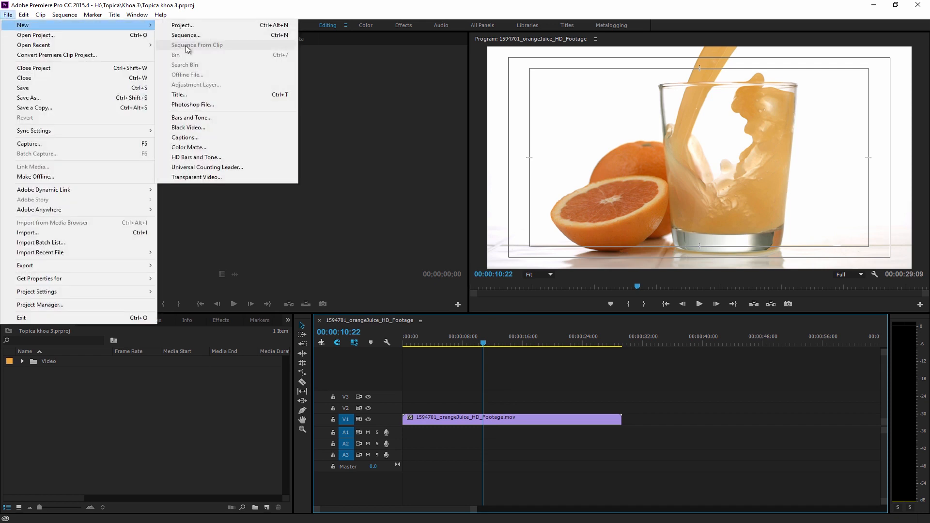
left_click(211, 28)
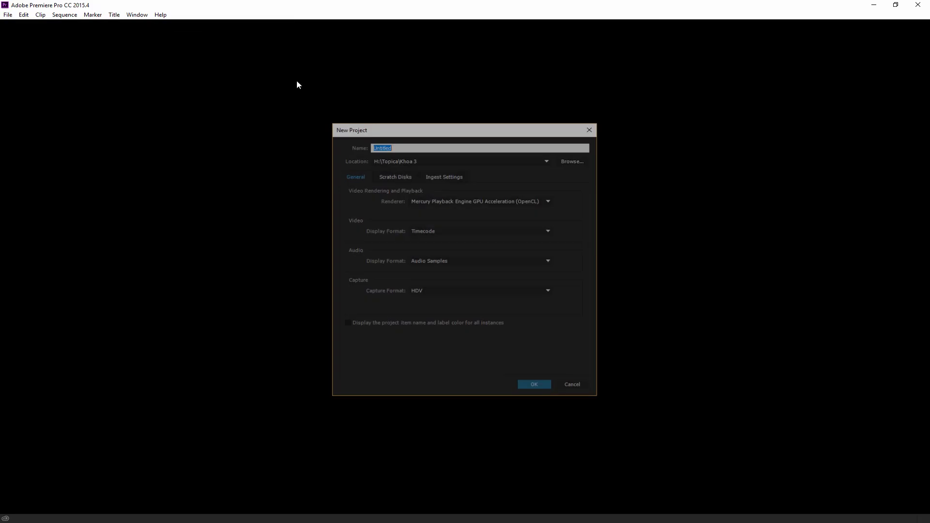
left_click_drag(380, 128, 404, 129)
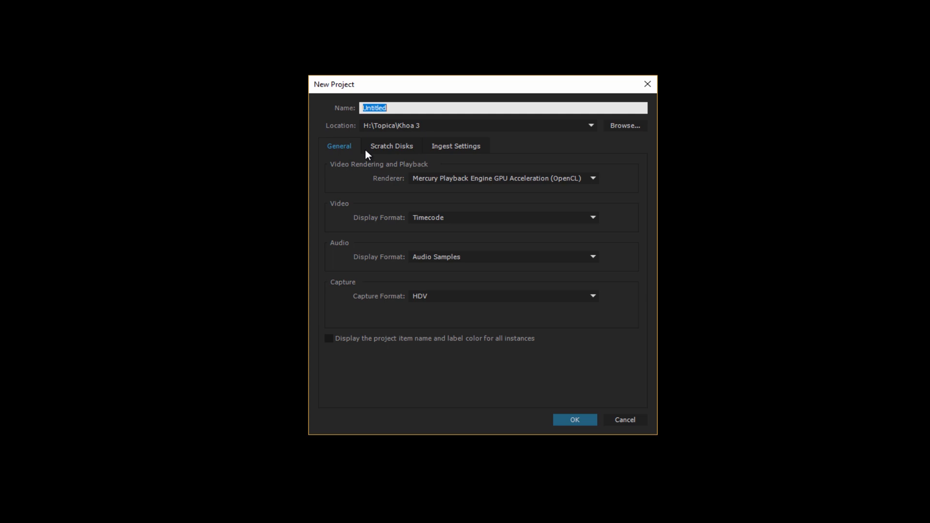
left_click(392, 151)
left_click(441, 151)
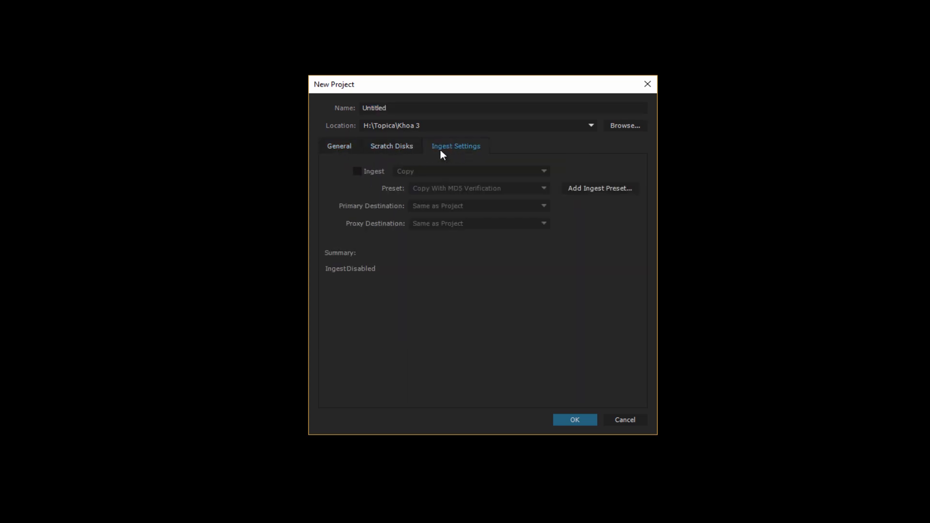
left_click(394, 151)
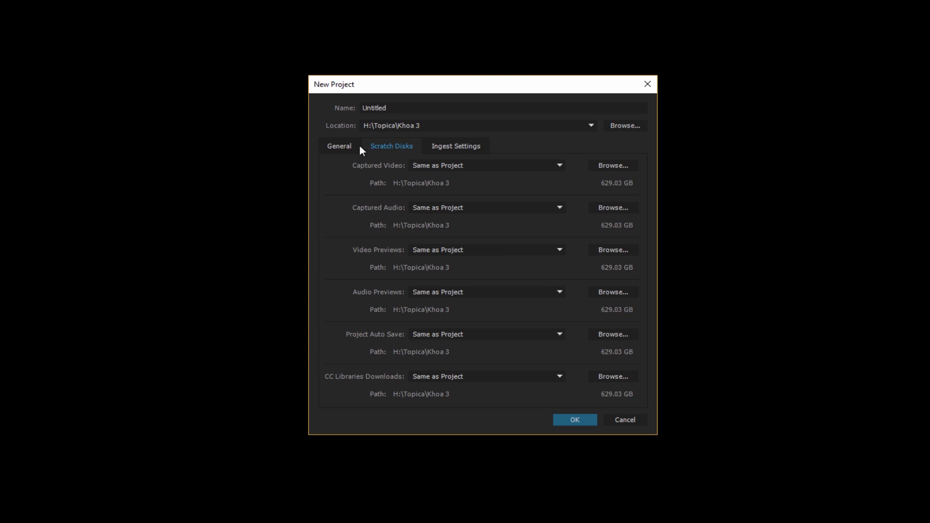
left_click(339, 146)
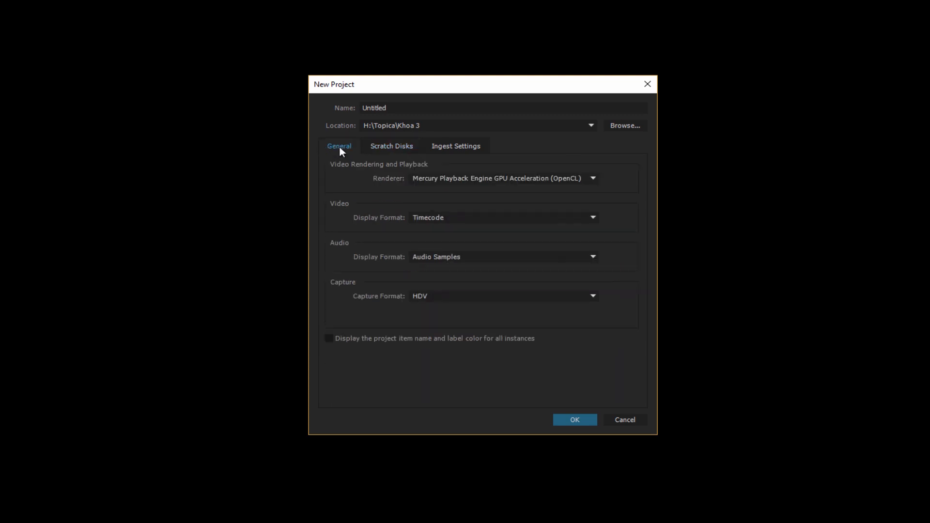
left_click(398, 148)
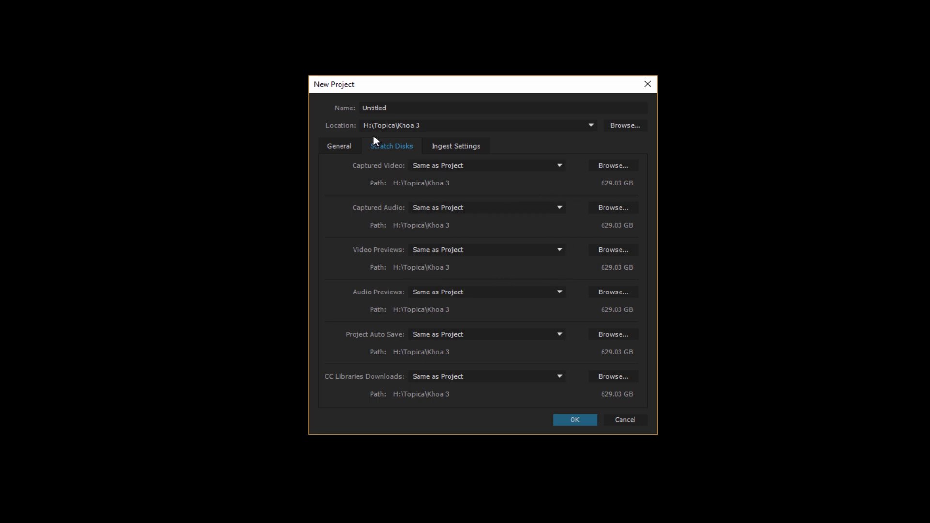
left_click(335, 137)
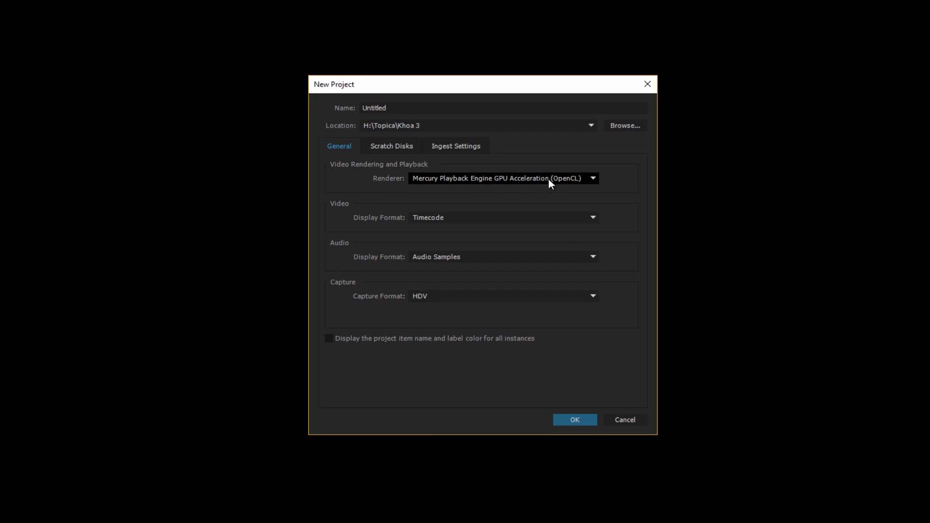
Try the Mercury Playback Engine Software Only renderer and switch back to GPU Acceleration (OpenCL)
left_click(578, 178)
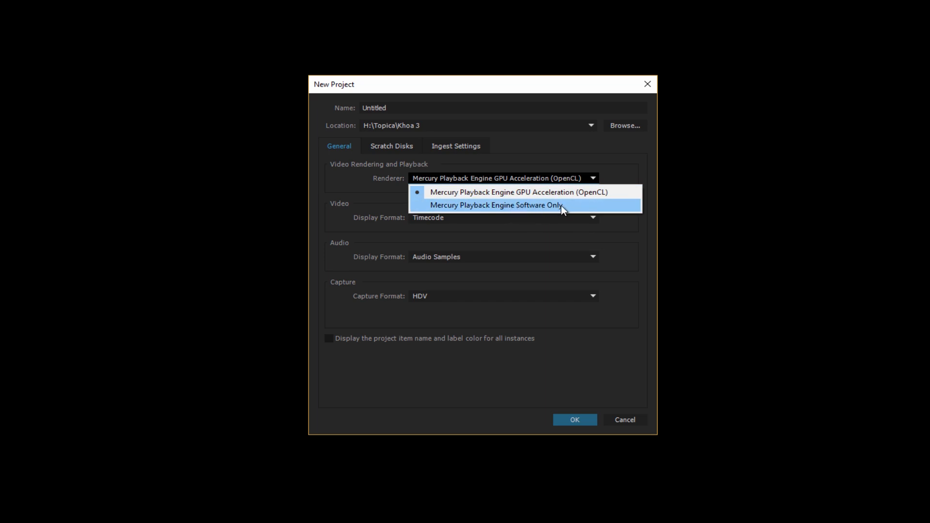
left_click(536, 211)
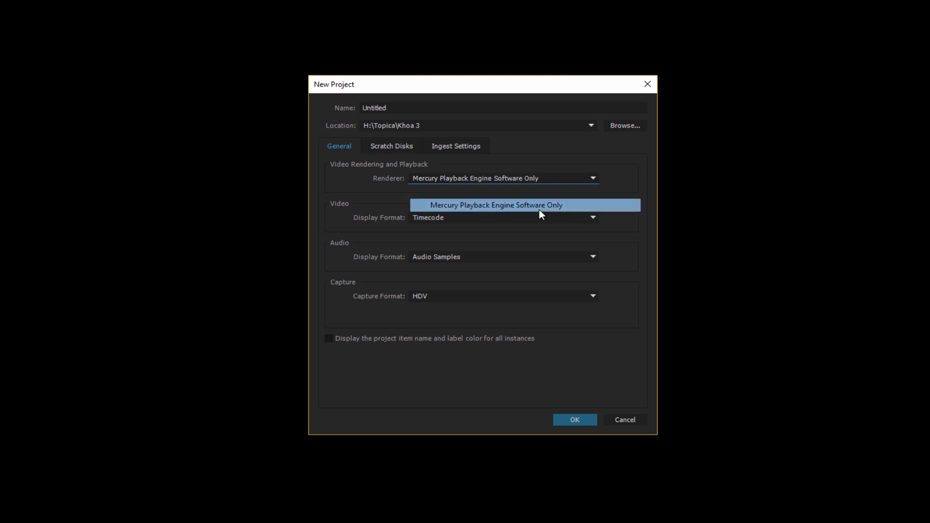
left_click(527, 179)
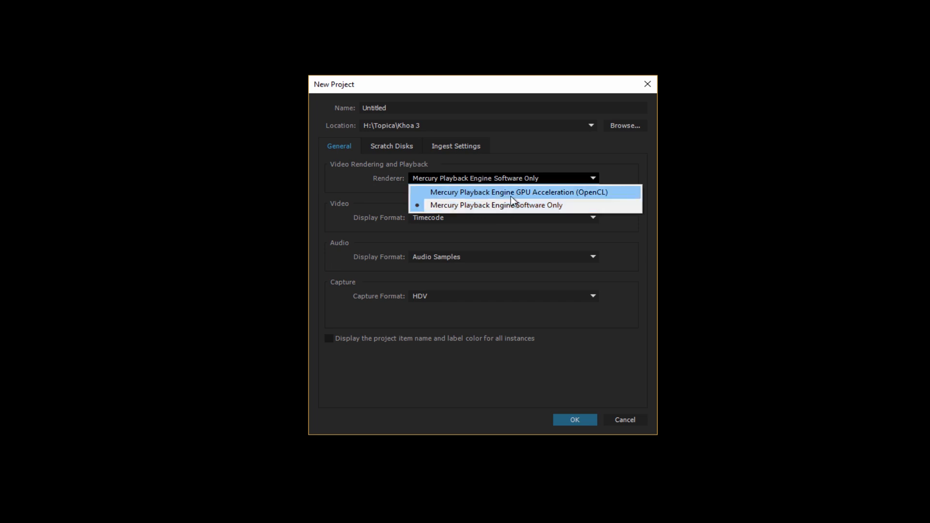
left_click(511, 195)
Review the video display, audio display and capture format choices, keeping Timecode, Audio Samples and HDV, and cancel the new project
left_click(447, 219)
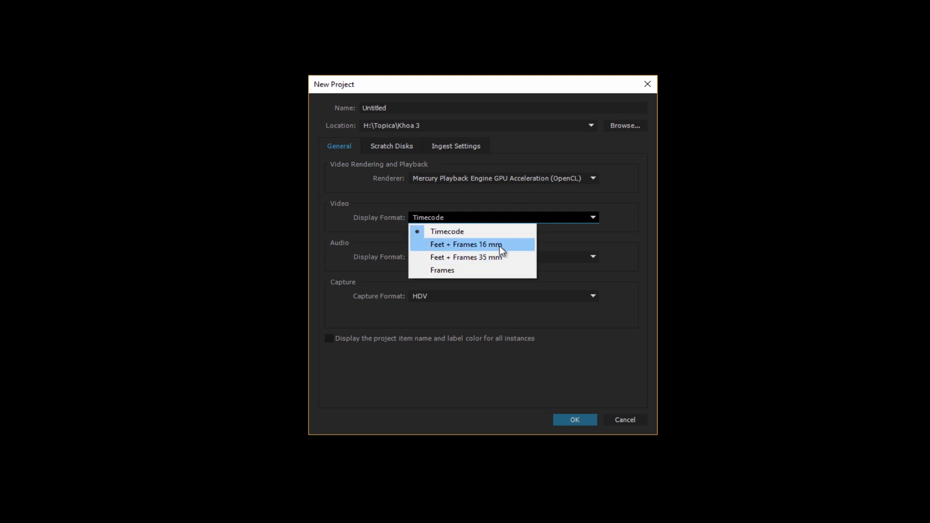
left_click(461, 234)
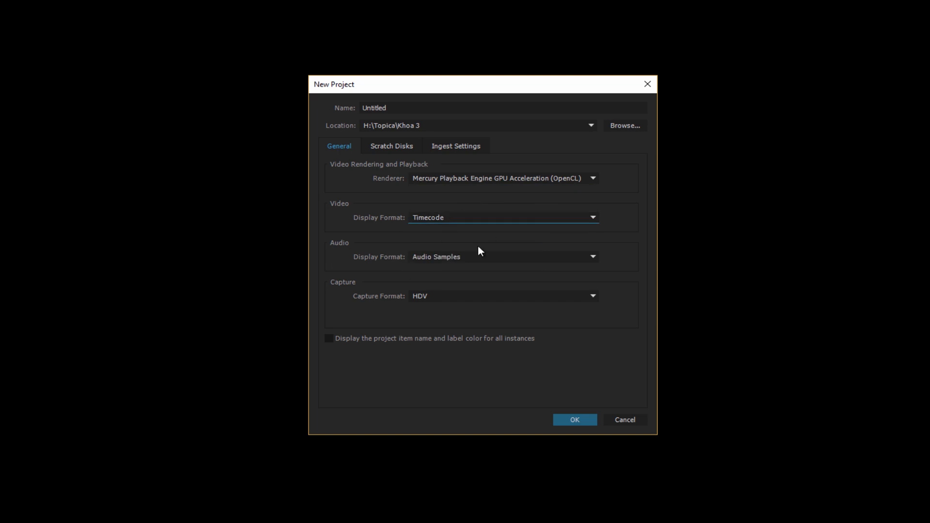
left_click(453, 258)
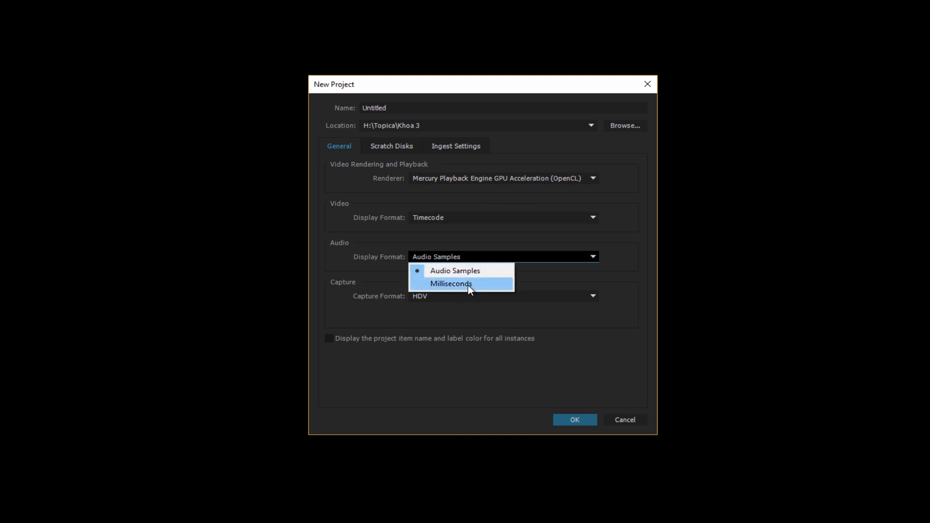
left_click(452, 270)
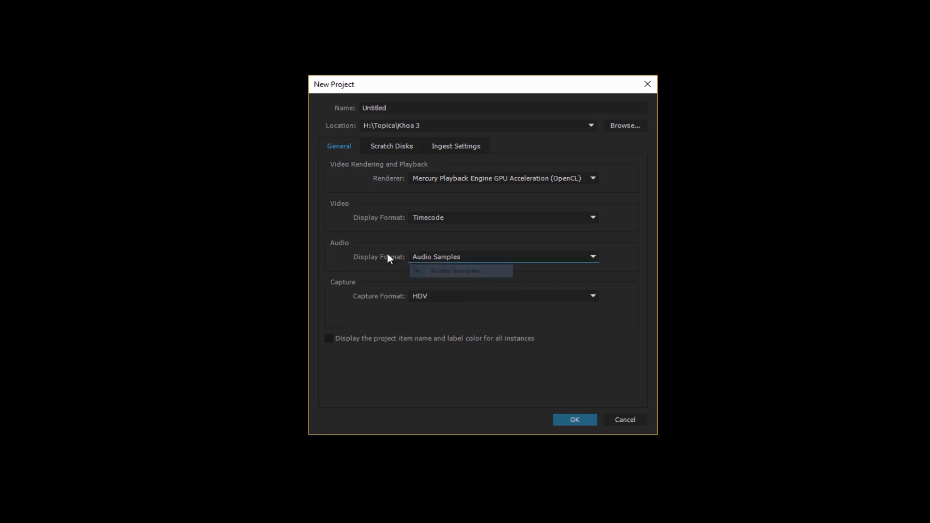
left_click(481, 294)
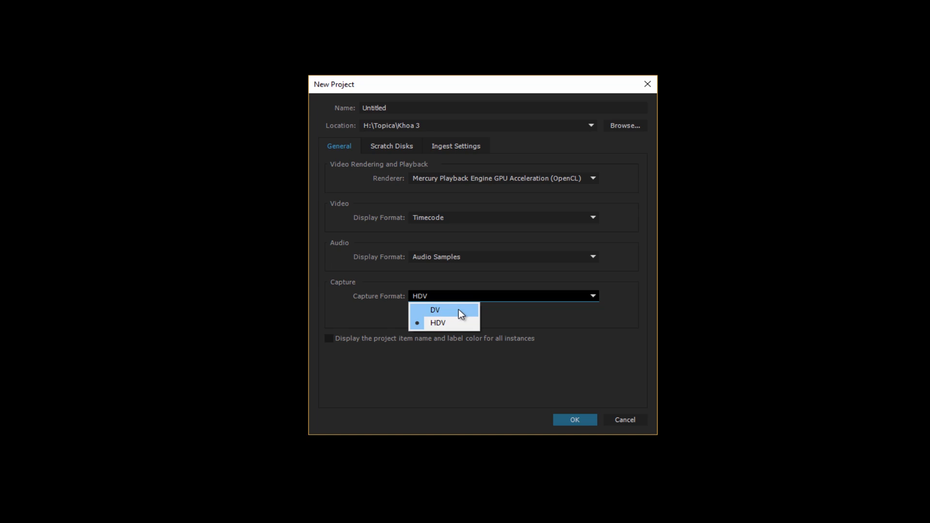
left_click(439, 324)
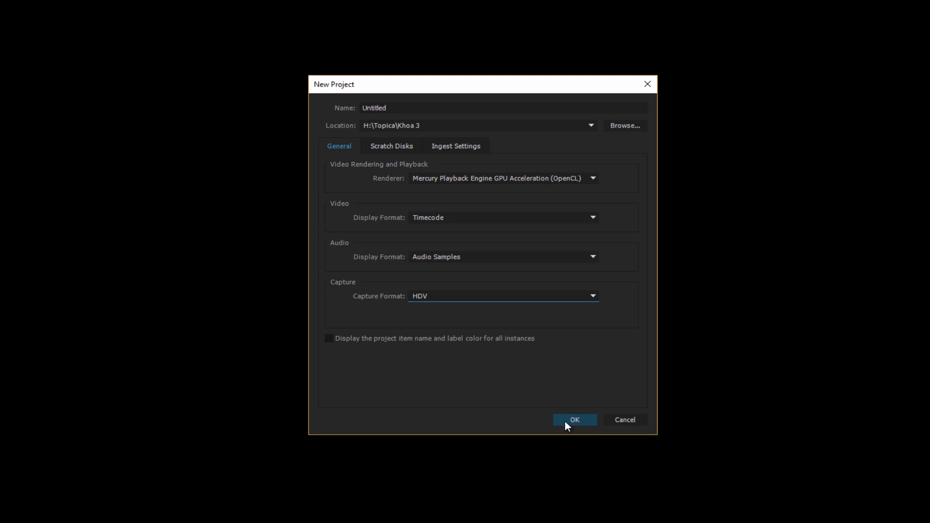
left_click(620, 421)
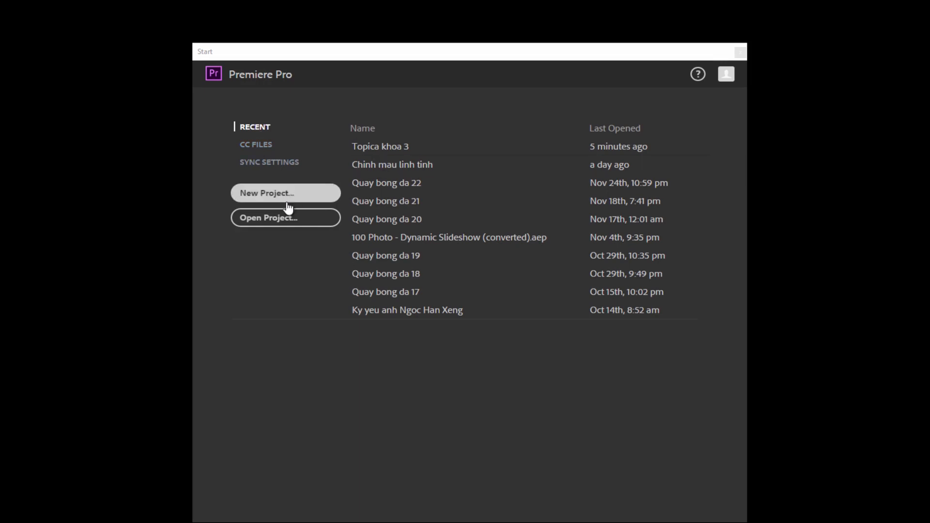
Reopen the recent project Topica khoa 3 and move the timeline playhead to 00:00:13:09
left_click(374, 151)
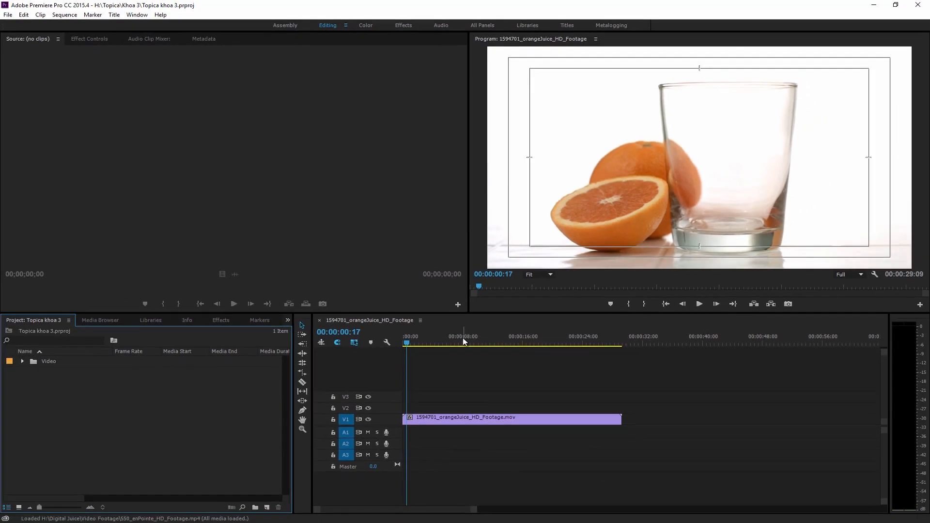
left_click_drag(459, 340, 502, 346)
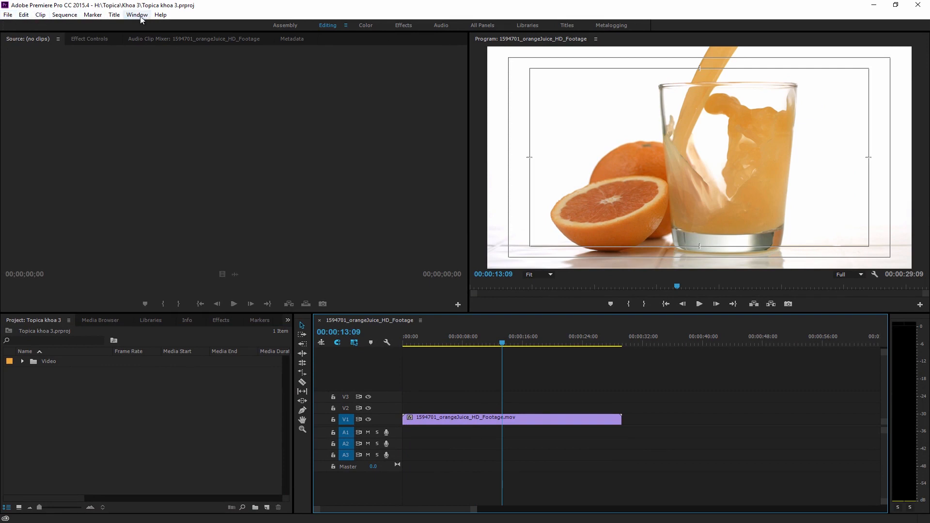
left_click(7, 16)
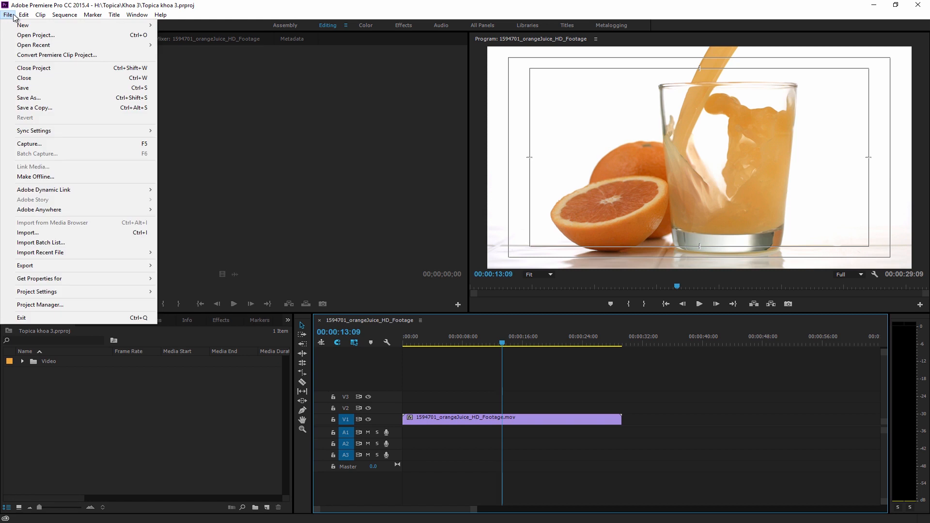
mouse_move(23, 16)
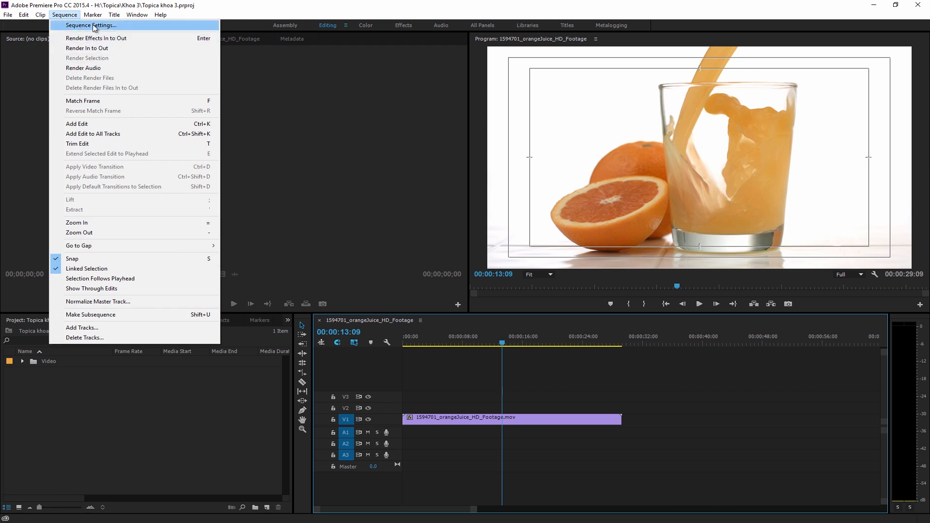
mouse_move(97, 20)
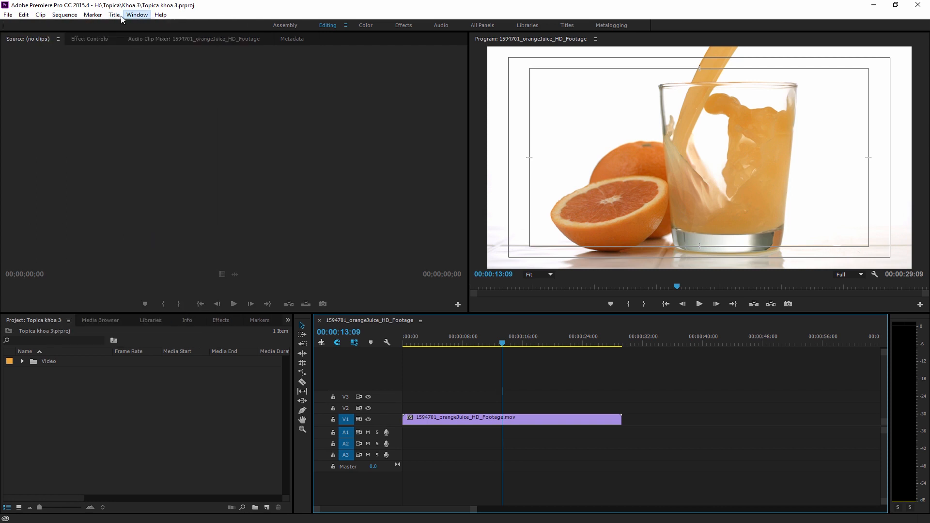
mouse_move(137, 16)
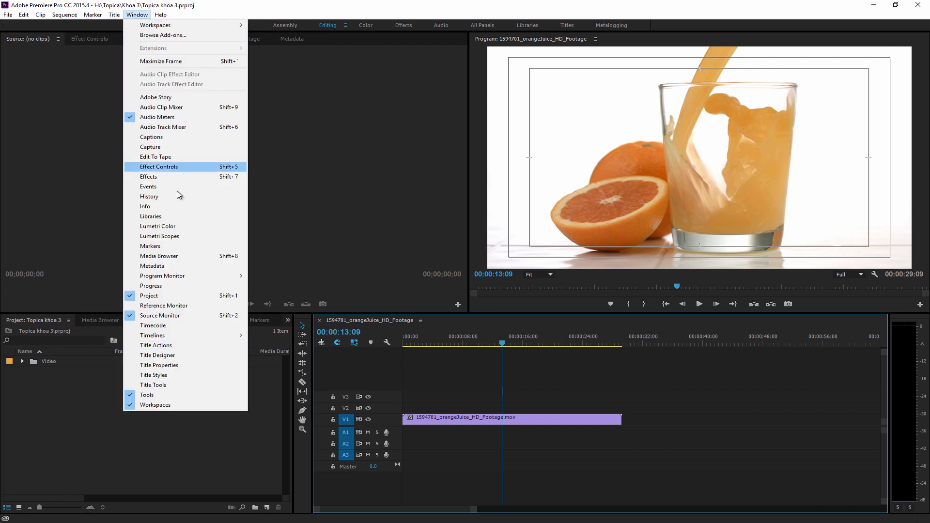
mouse_move(183, 27)
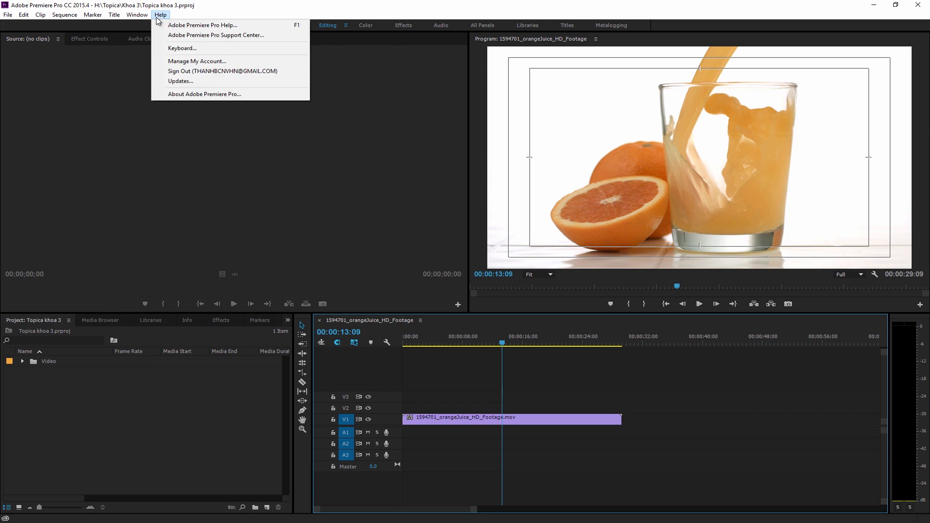
left_click(393, 160)
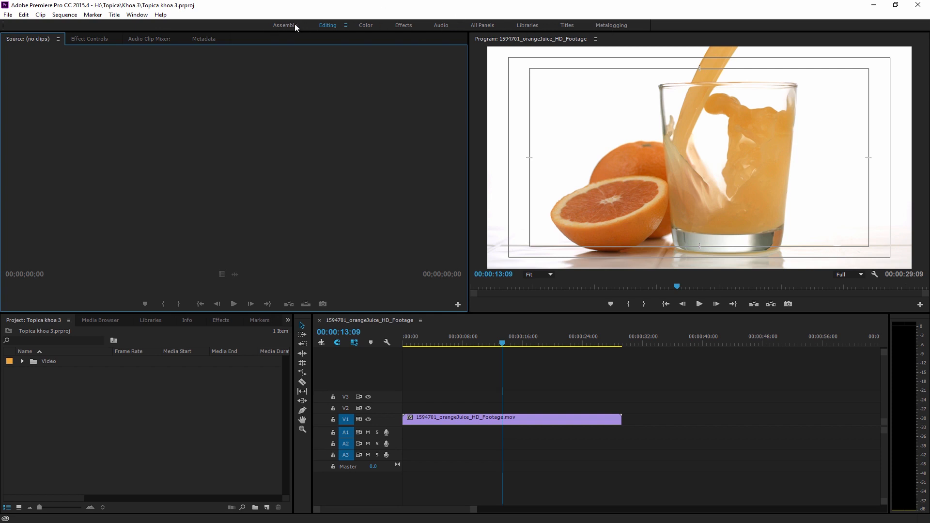
Preview the Color, Audio and All Panels workspaces and return to the Editing workspace
left_click(366, 25)
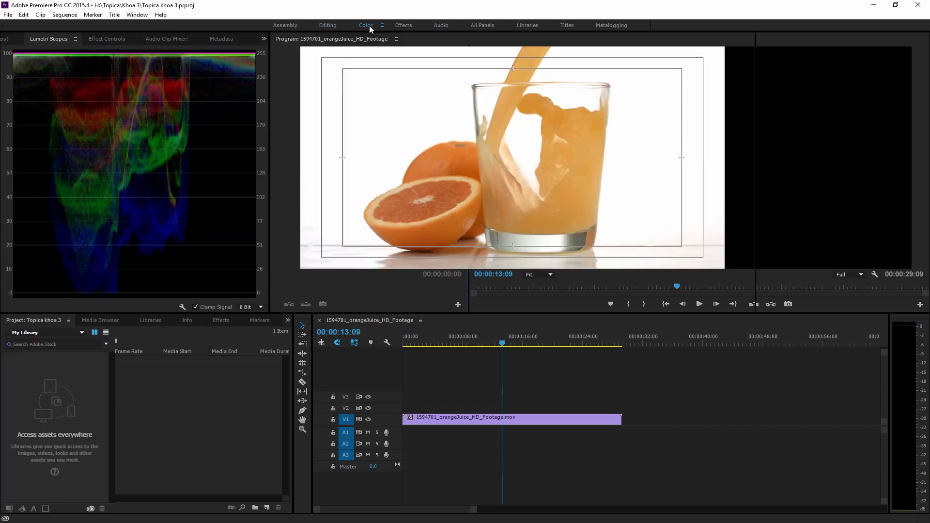
left_click(445, 26)
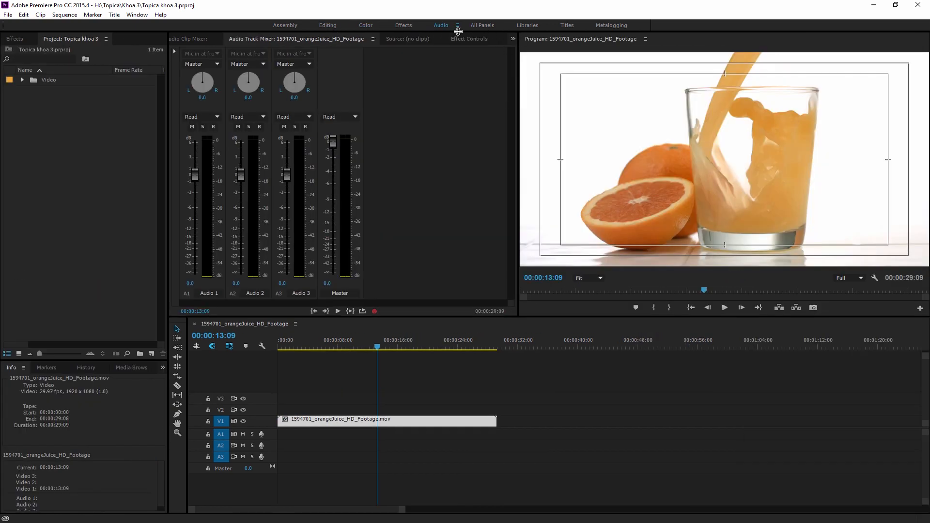
left_click(483, 26)
left_click(451, 49)
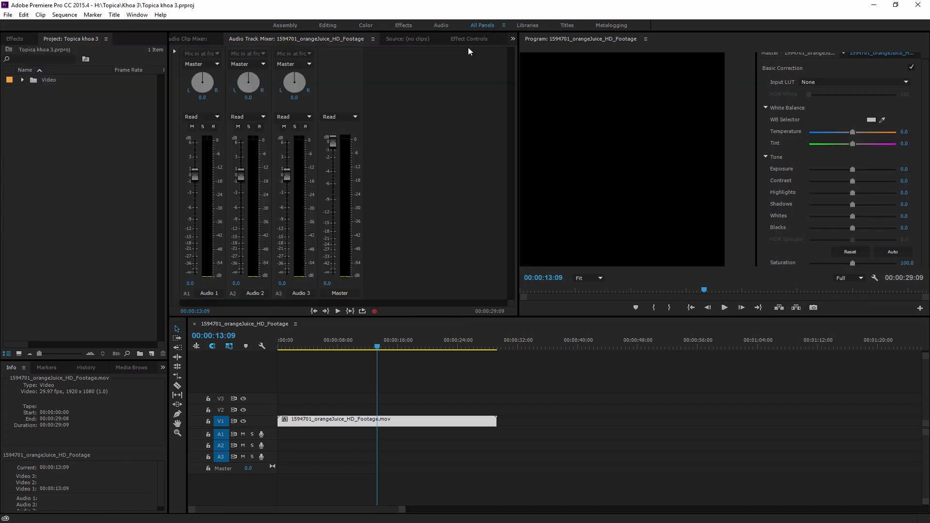
left_click(331, 24)
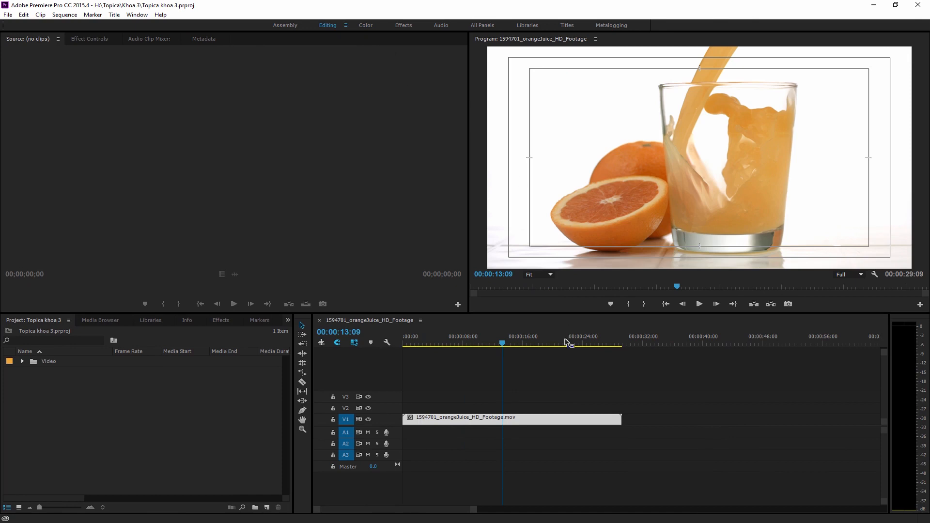
Reset the Editing workspace to its saved layout and slightly widen the Program monitor
left_click(137, 15)
mouse_move(142, 29)
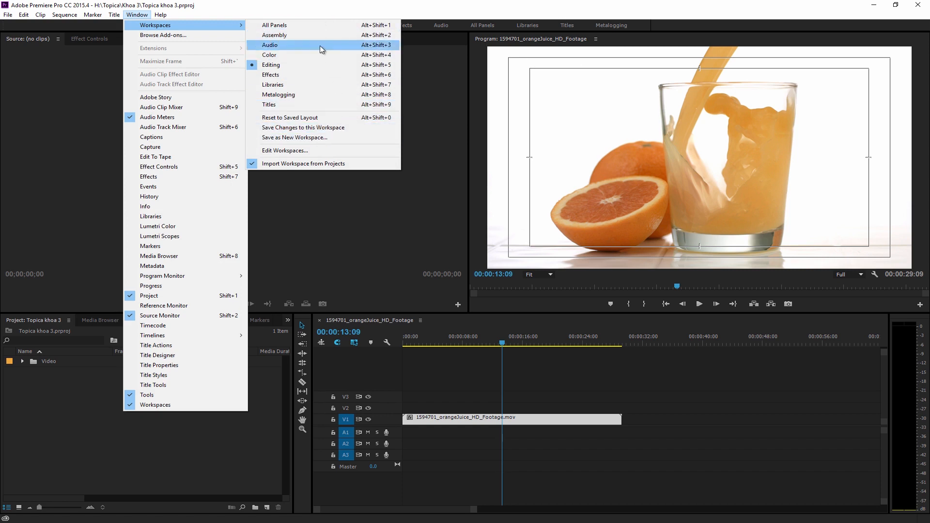
left_click(315, 122)
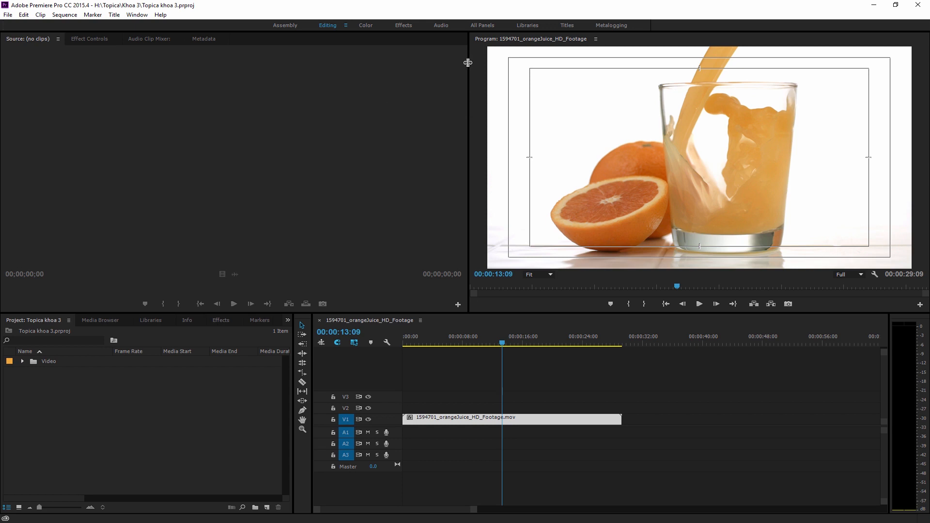
left_click_drag(468, 95, 467, 92)
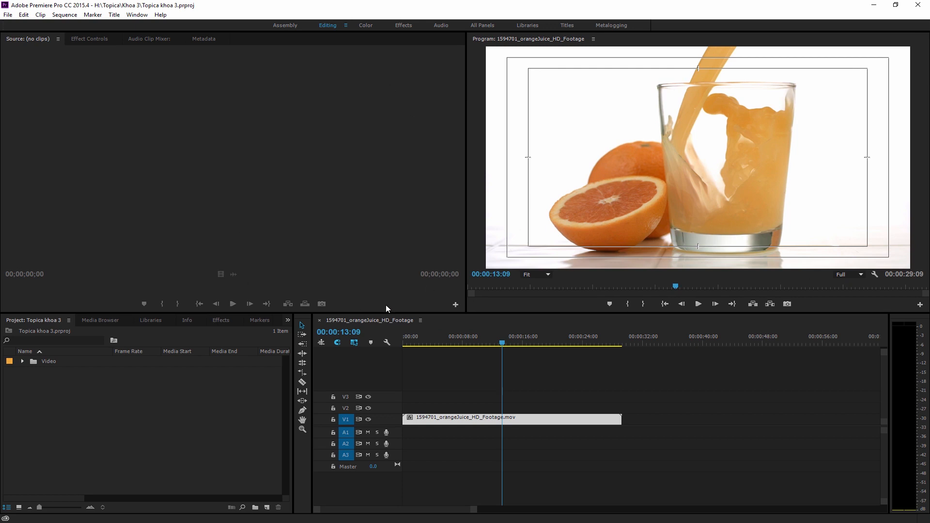
Show the orange juice clip's effect controls and load 550_enPointe_HD_Footage.mp4 from the Video bin into the Source monitor
left_click(89, 40)
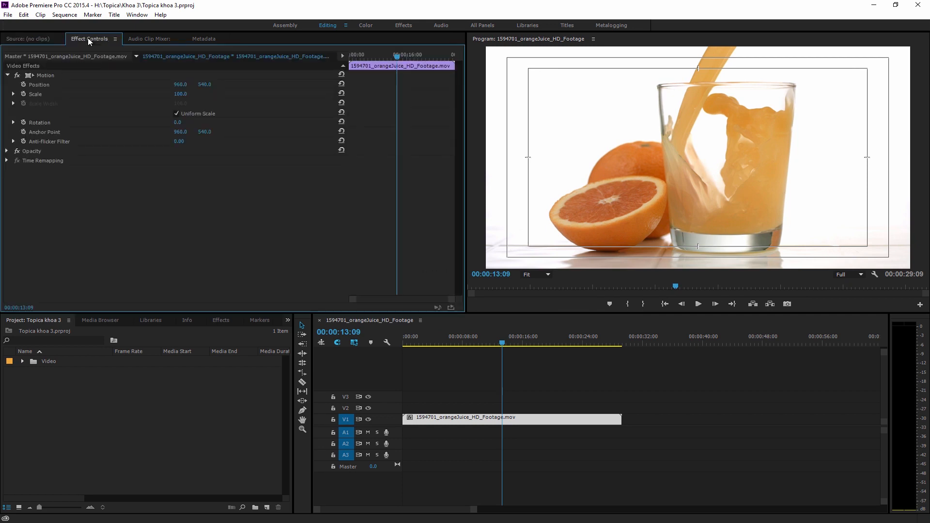
left_click(23, 362)
double_click(38, 374)
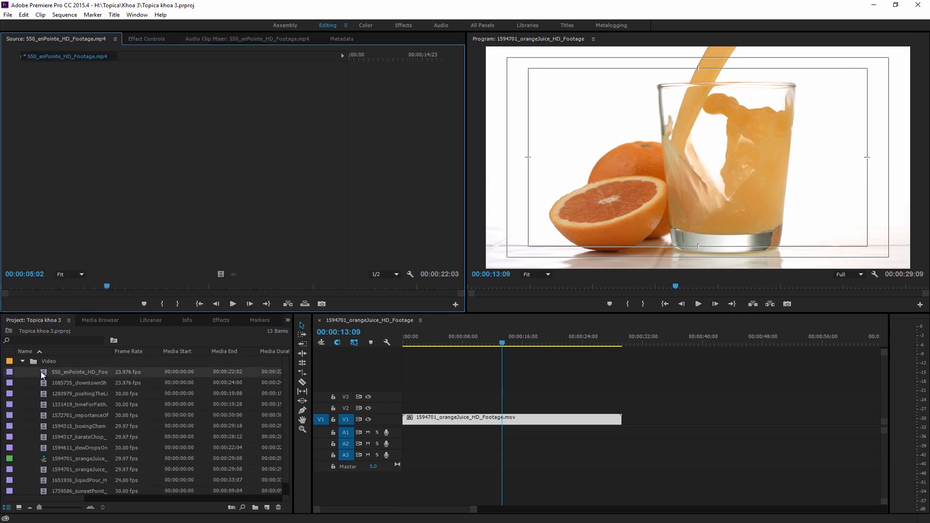
Collapse the Video bin and move the Source monitor playhead of the 550_enPointe_HD_Footage.mp4 clip to 00:00:12:22
left_click(23, 362)
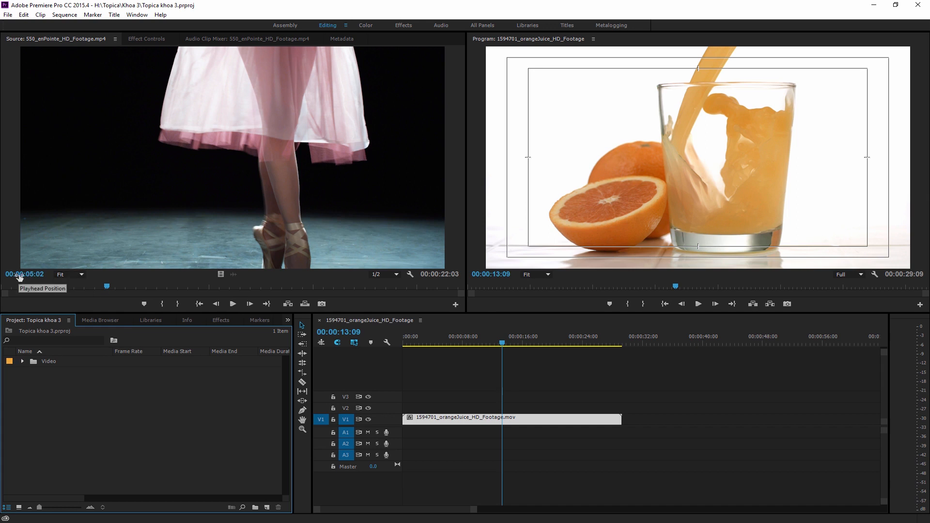
left_click_drag(113, 286, 270, 291)
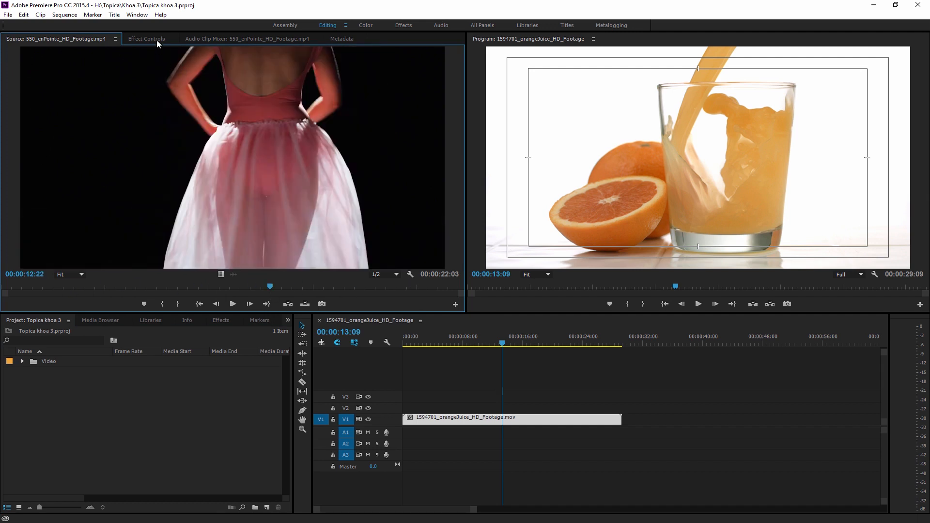
Review the orange juice clip's Effect Controls, Audio Clip Mixer and Metadata, and return to the Source monitor
left_click(147, 39)
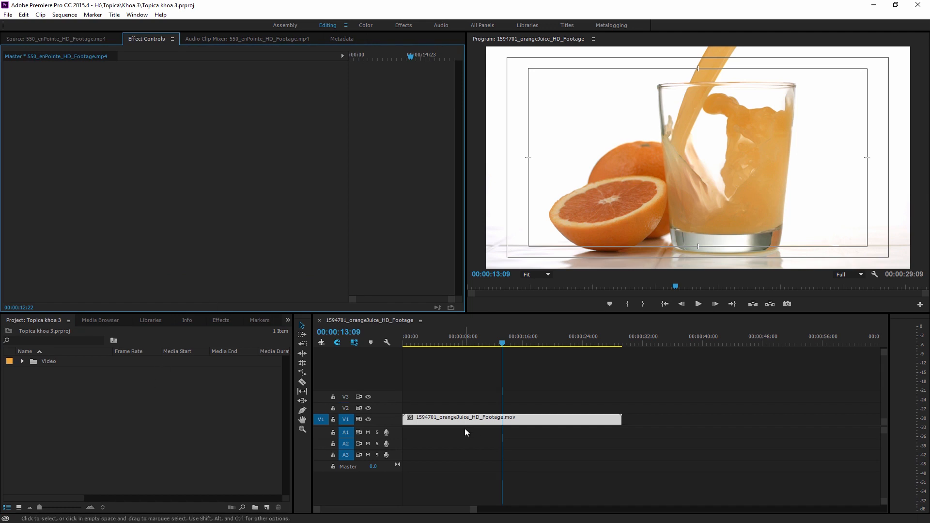
left_click(427, 422)
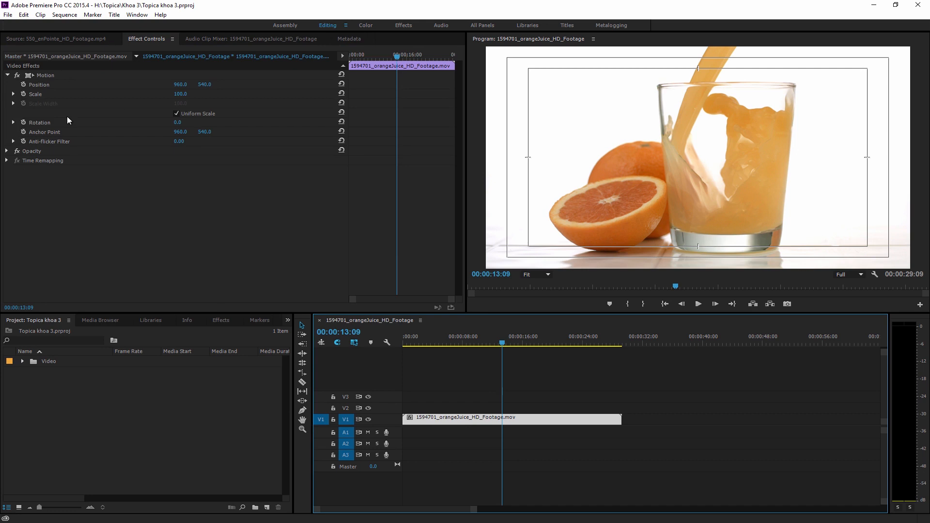
left_click(252, 39)
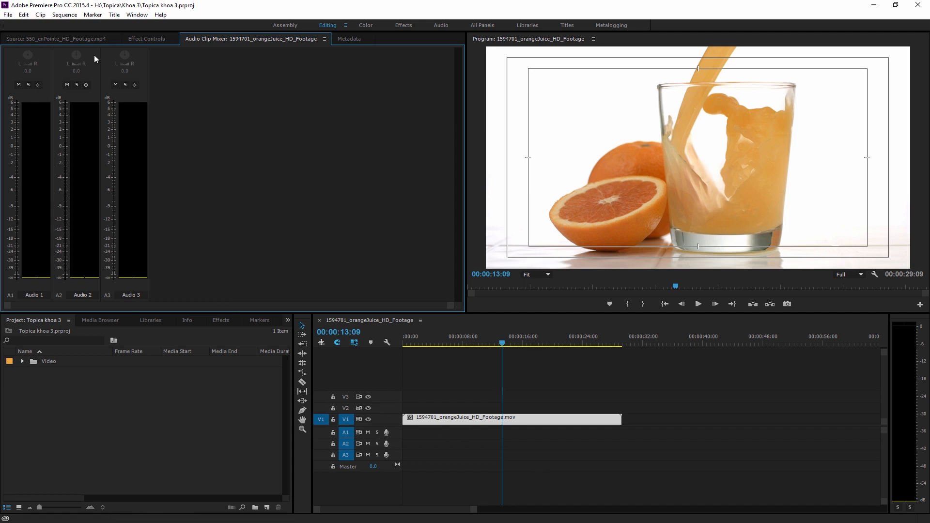
left_click(347, 38)
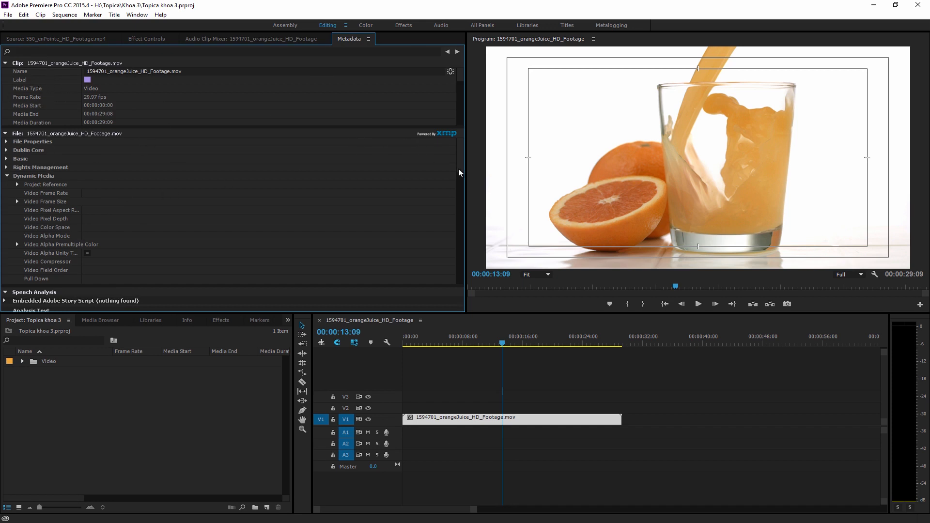
left_click(58, 38)
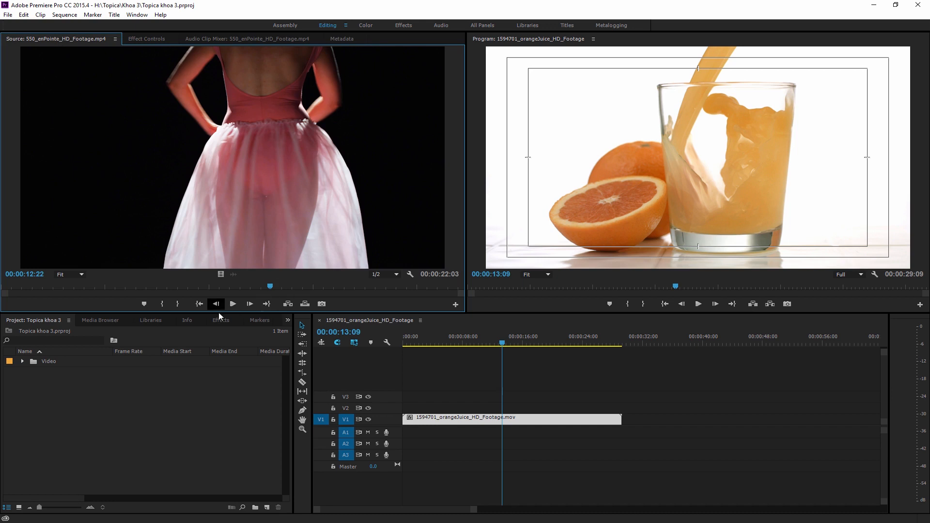
Look over the Source monitor's playback resolution options and the Program monitor's Button Editor, dismissing both without changes
left_click(396, 274)
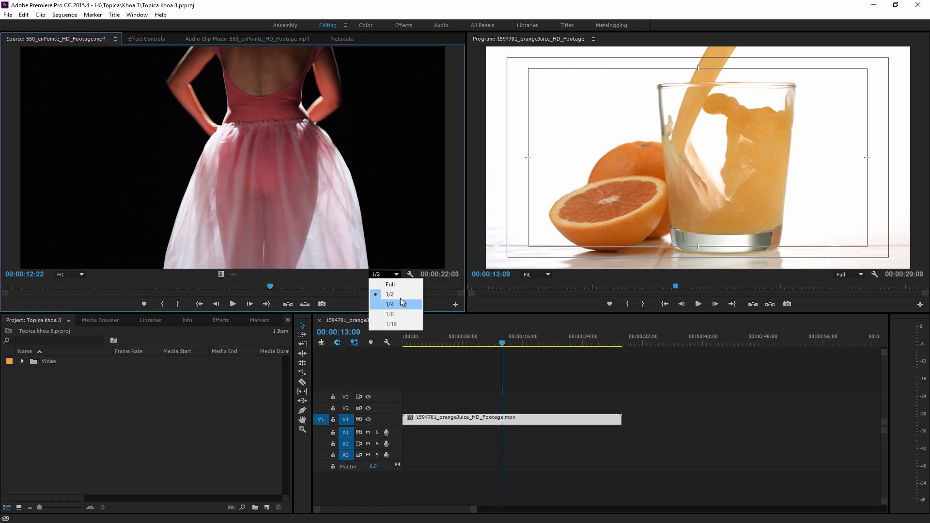
left_click(198, 383)
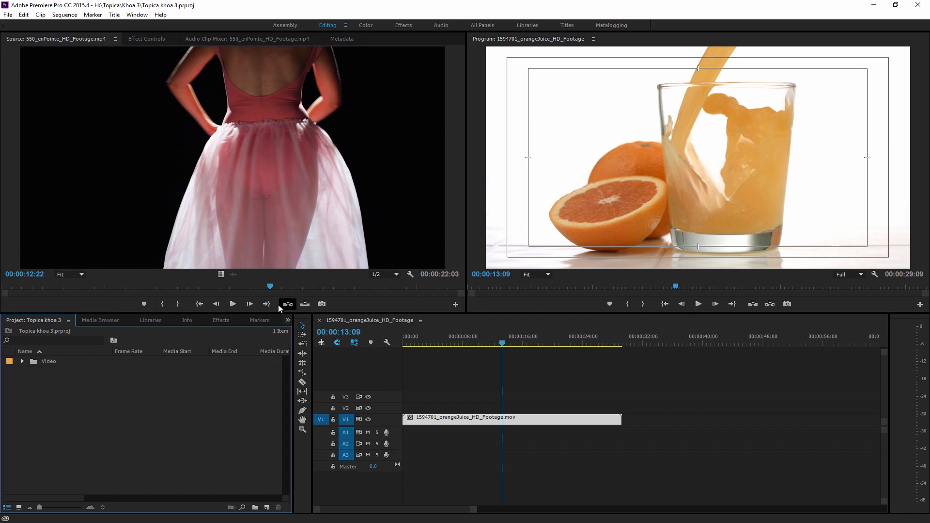
left_click(921, 306)
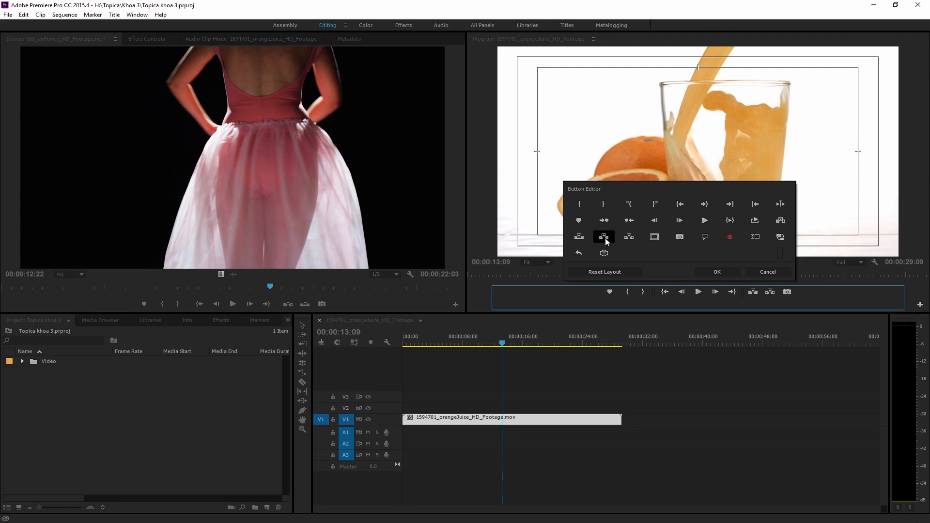
left_click(769, 272)
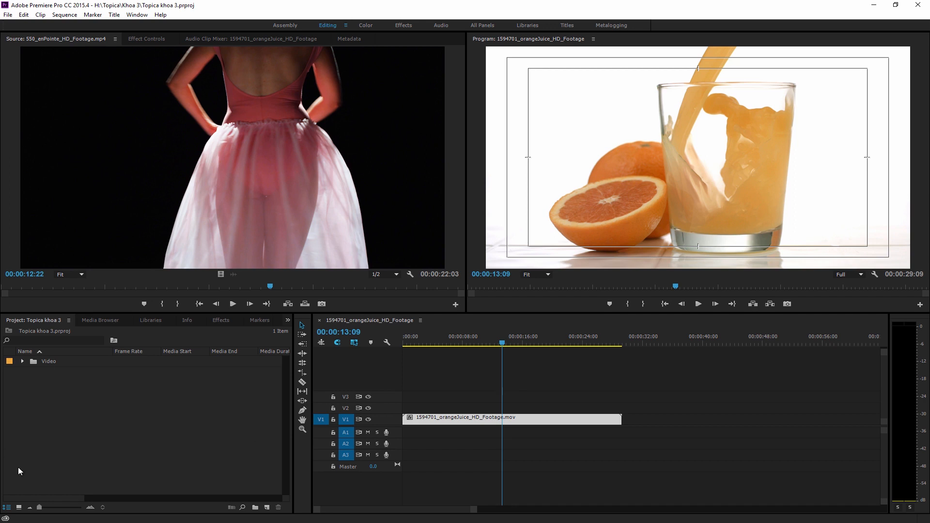
Preview the project items in icon view and return them to list view
left_click(18, 507)
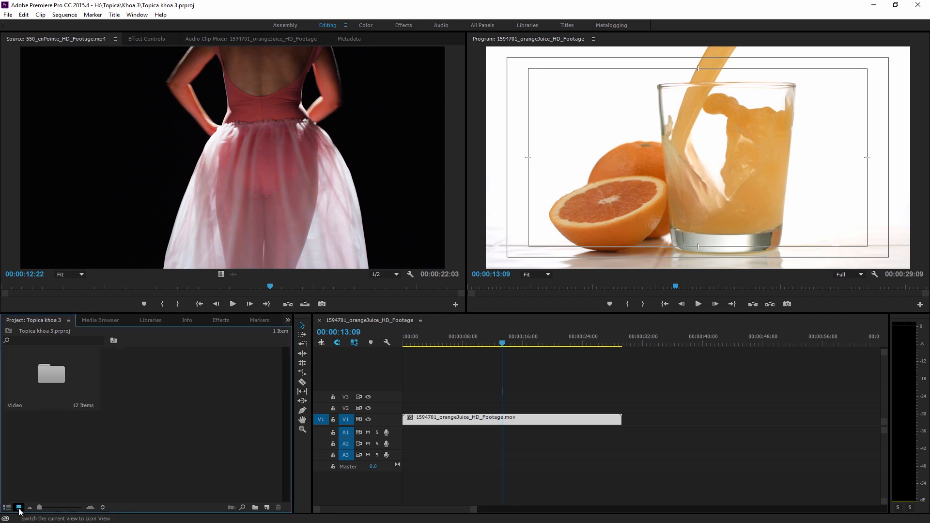
left_click(6, 507)
left_click(19, 508)
left_click(6, 507)
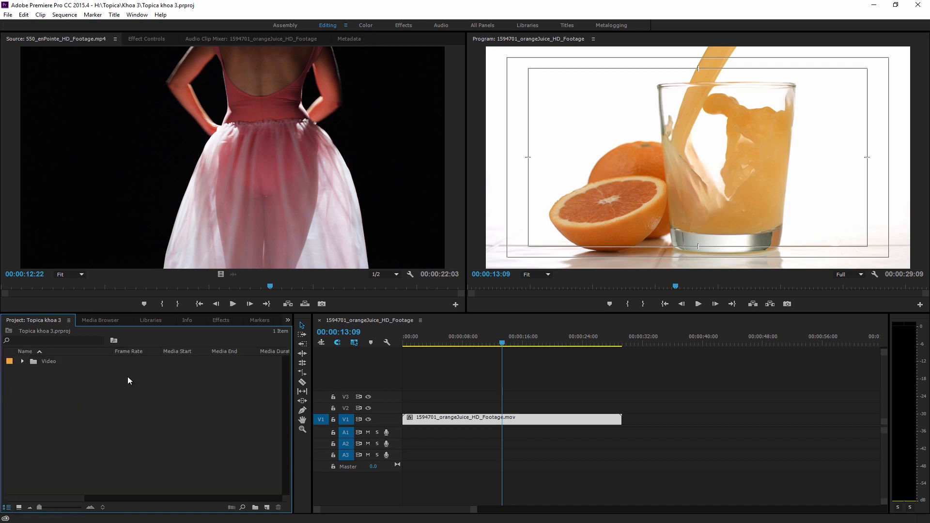
Look through the Media Browser, Libraries, Info, Effects and Markers panels and return to the Topica khoa 3 project panel
left_click(103, 324)
left_click(151, 320)
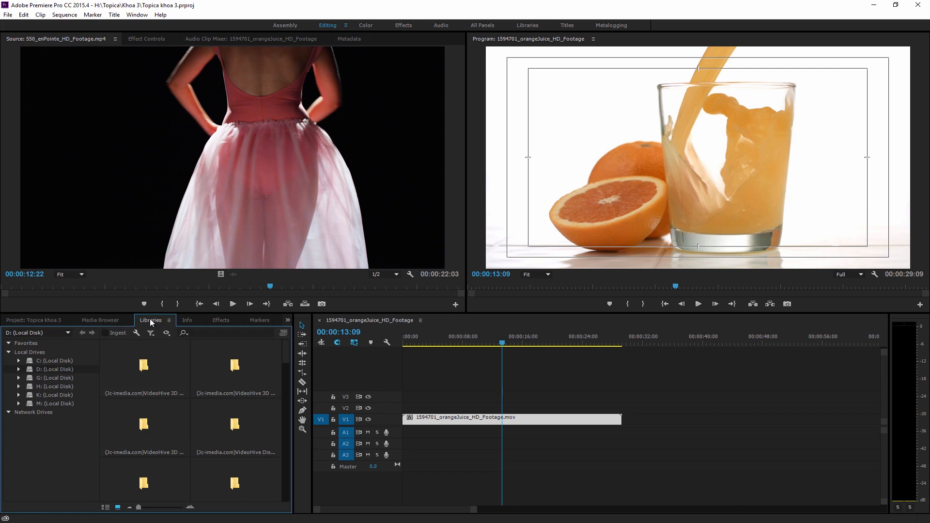
left_click(191, 322)
left_click(220, 322)
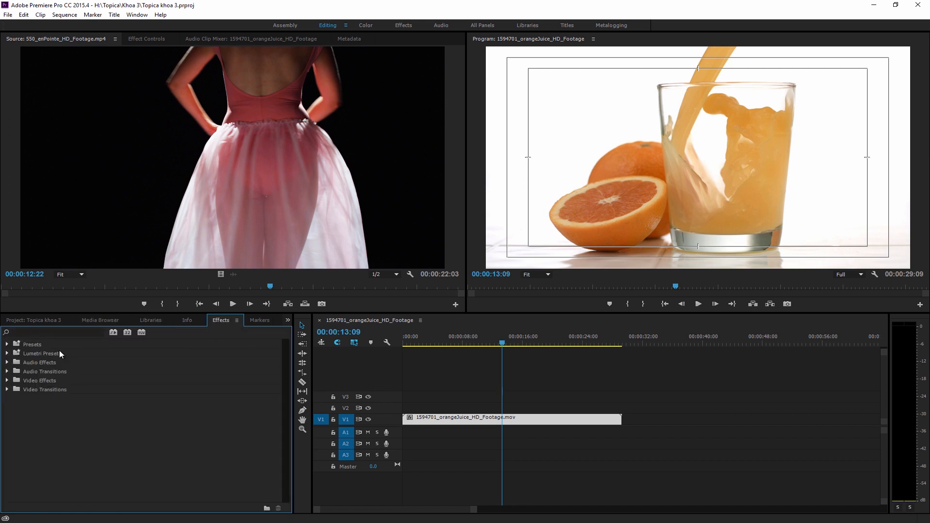
left_click(259, 321)
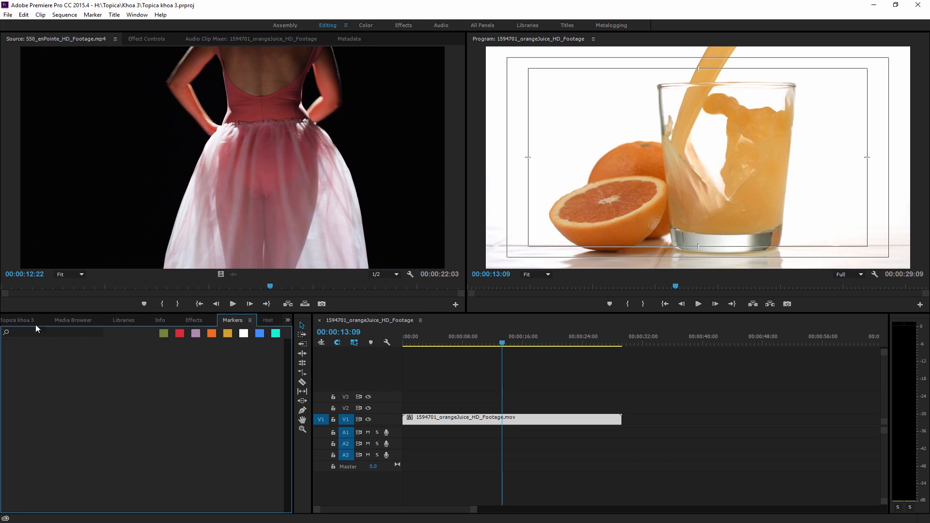
left_click(20, 321)
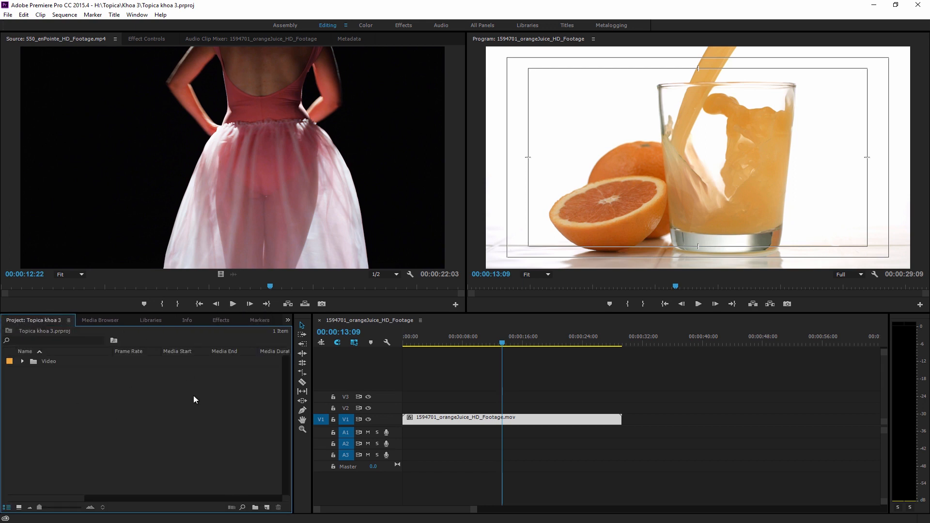
Bring the Tools panel and the orange juice sequence's Timeline panel into focus one after the other
left_click(308, 323)
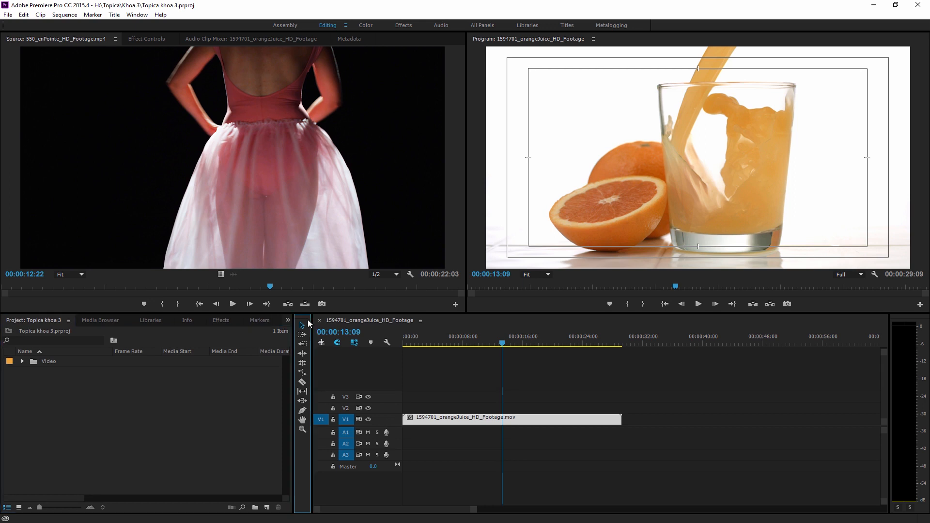
left_click(299, 334)
left_click(451, 318)
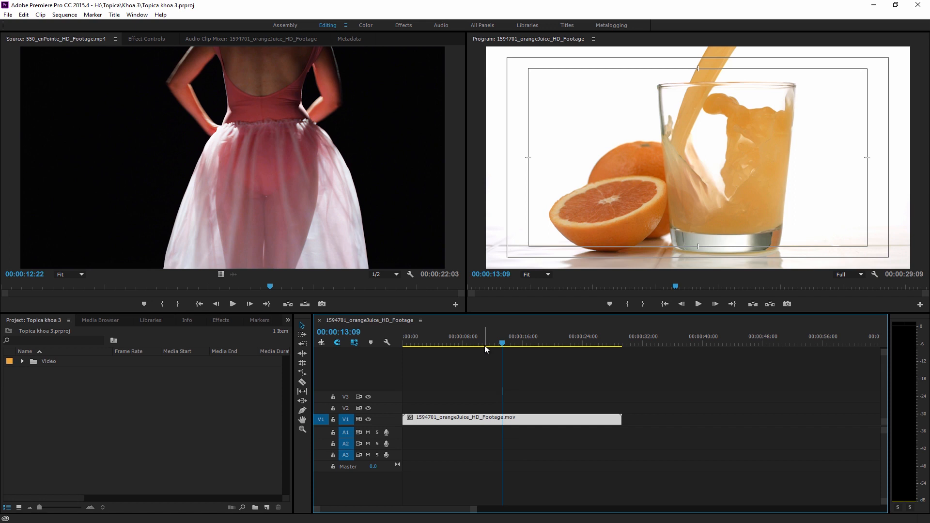
Scrub through the orange juice clip in the timeline, focus the audio meters, and leave the playhead at 00:00:17:13
mouse_move(485, 345)
left_mouse_down()
mouse_move(525, 341)
mouse_move(454, 336)
mouse_move(443, 344)
mouse_move(475, 345)
left_mouse_up()
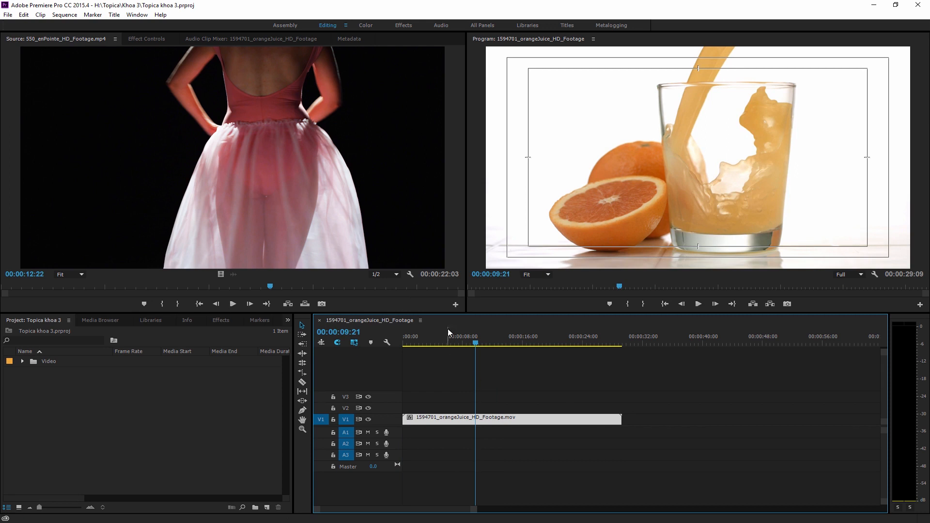
mouse_move(503, 340)
left_mouse_down()
mouse_move(447, 351)
mouse_move(516, 350)
mouse_move(478, 347)
mouse_move(508, 350)
left_mouse_up()
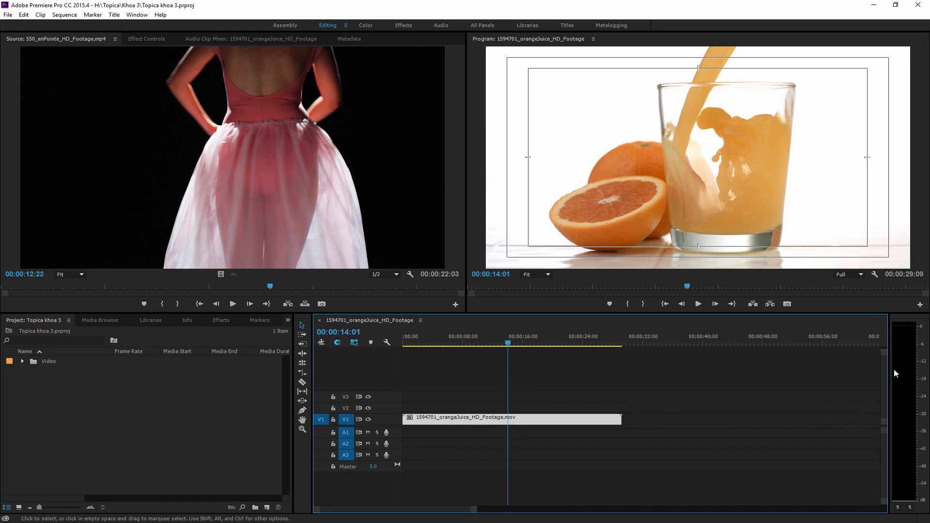
left_click(922, 320)
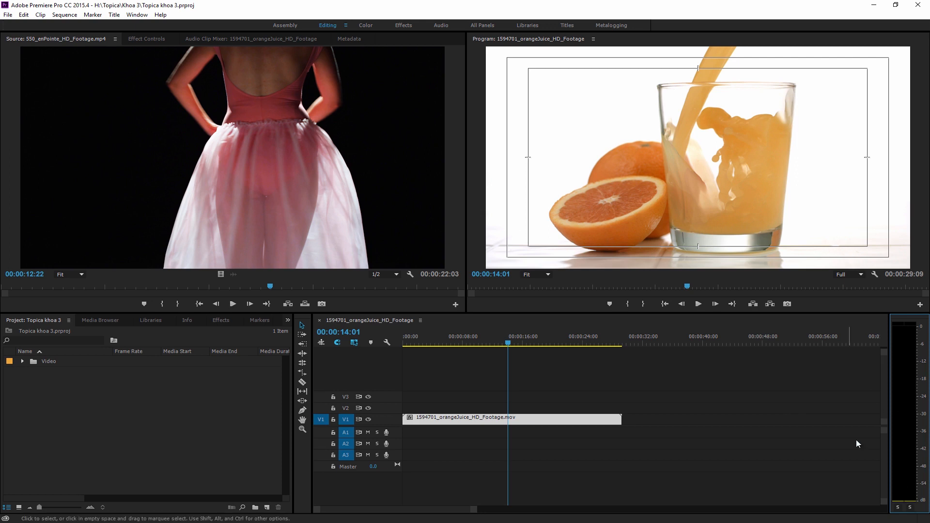
left_click_drag(483, 342, 534, 345)
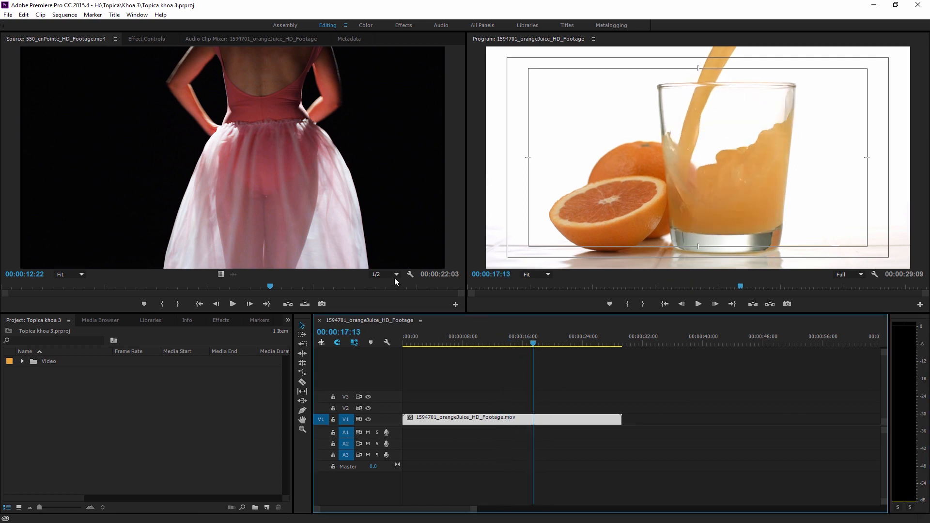